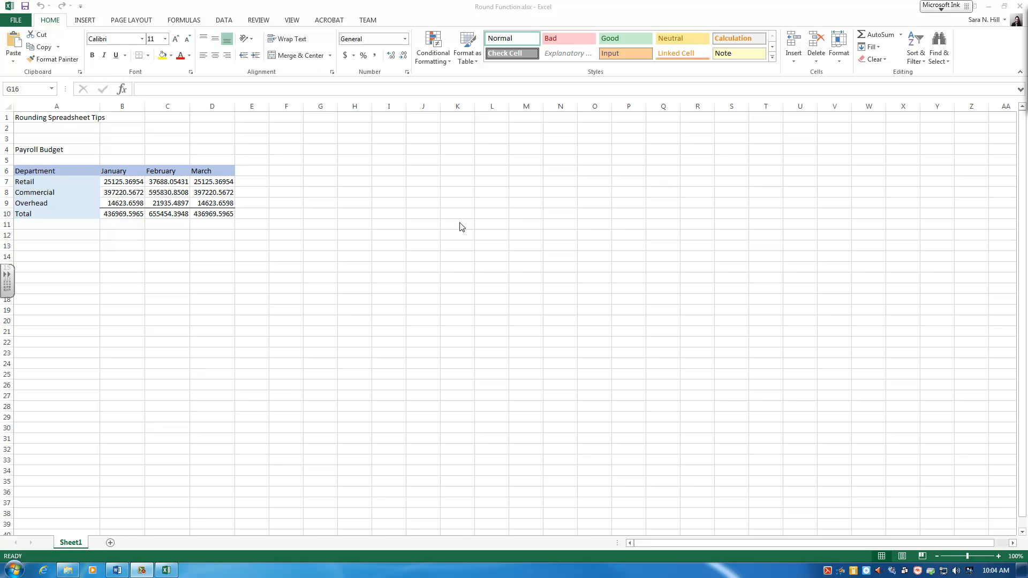
Wrap the January Retail value in B7 in a ROUND function with 2 decimal places: =ROUND(25125.36954,2).
left_click(117, 184)
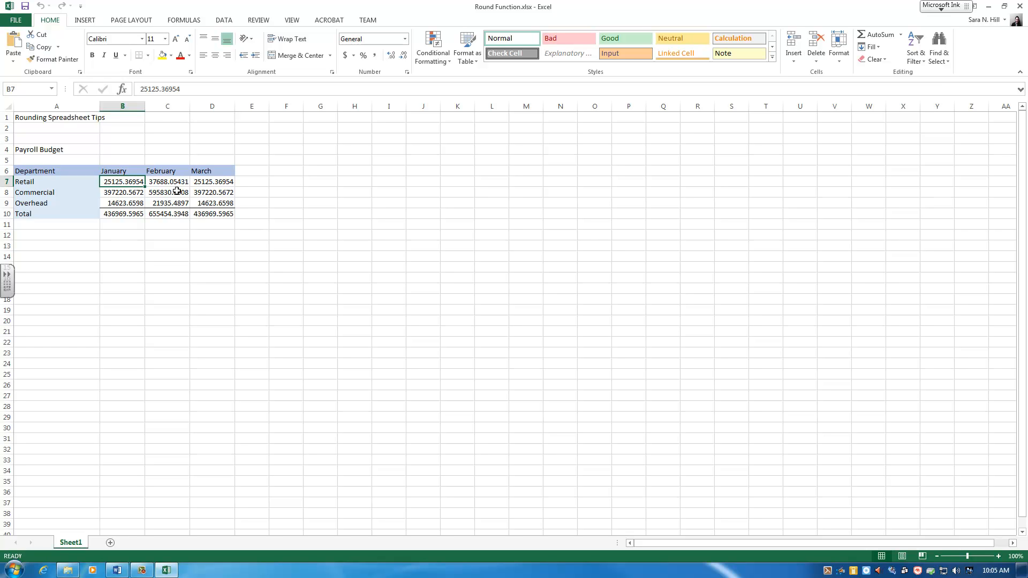
left_click(196, 257)
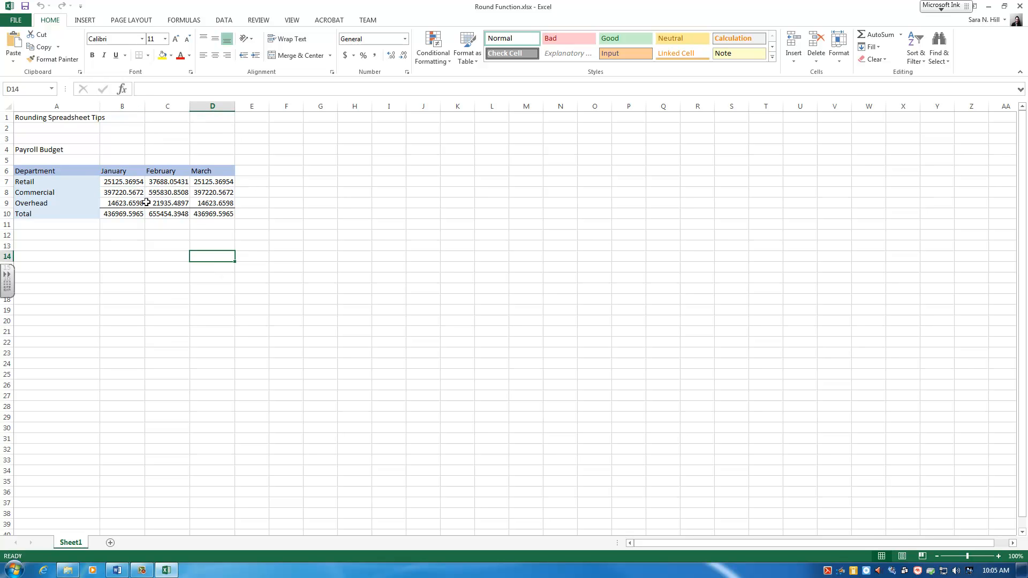
left_click(134, 184)
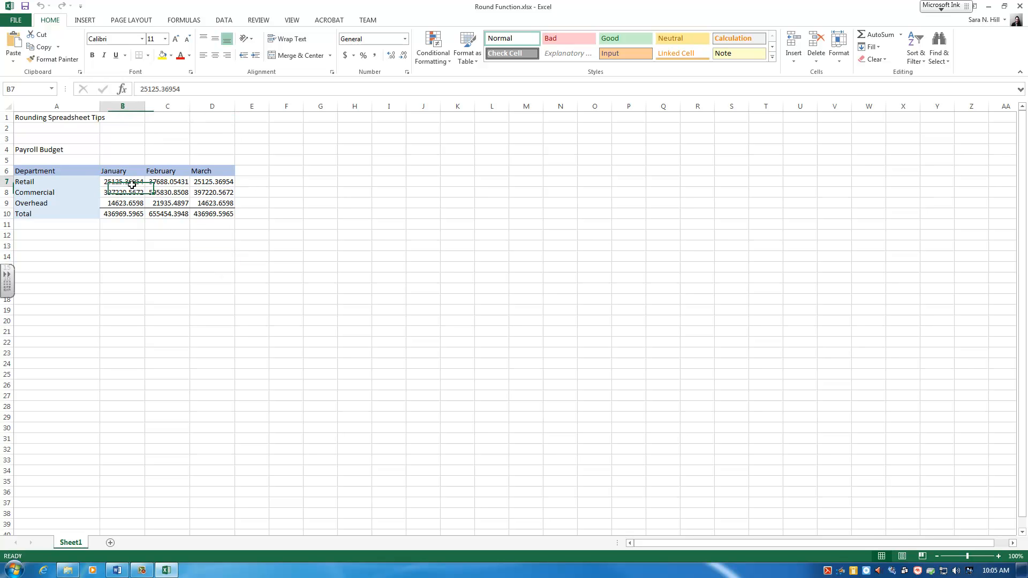
left_click(143, 89)
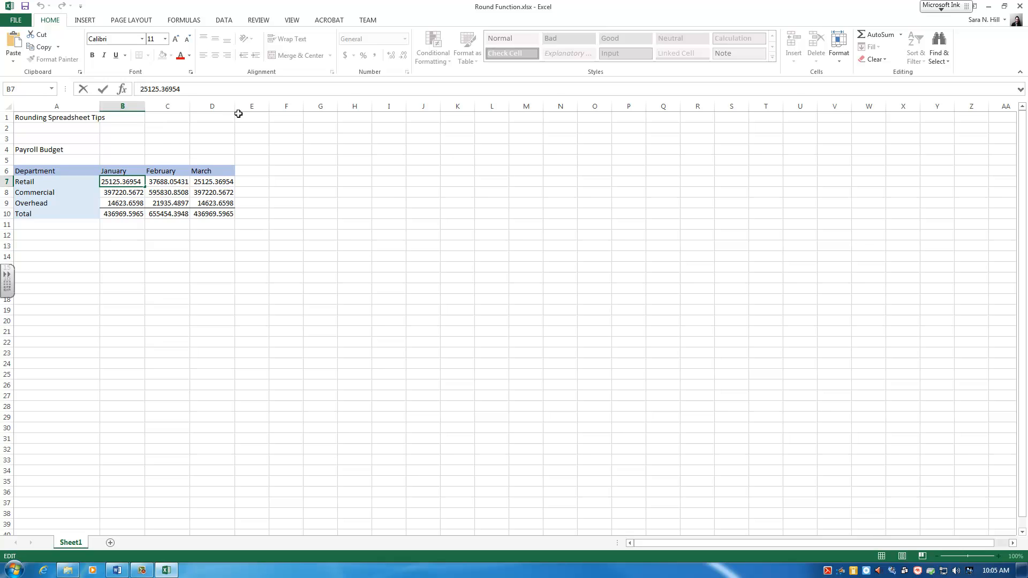
type("=")
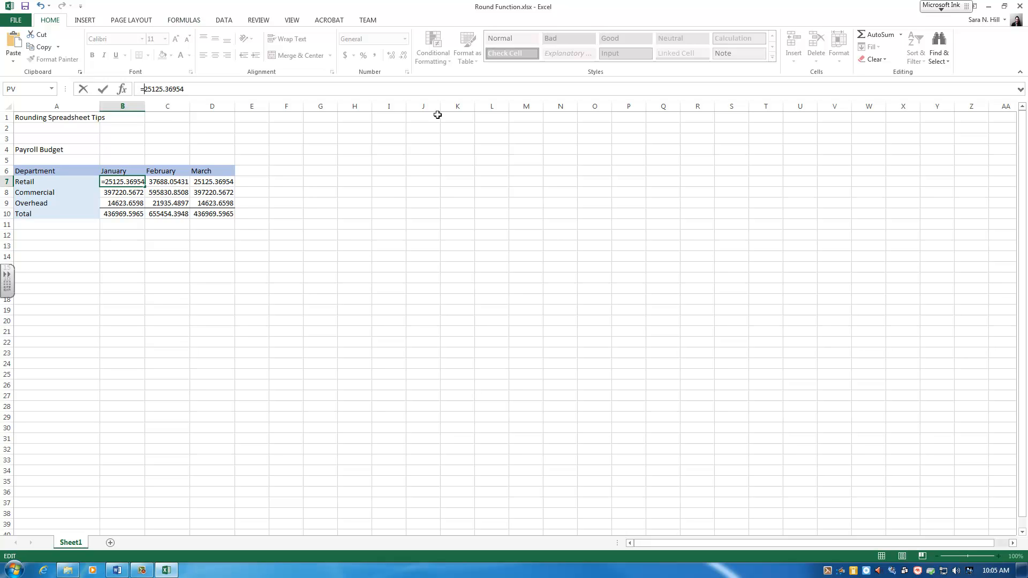
type("R")
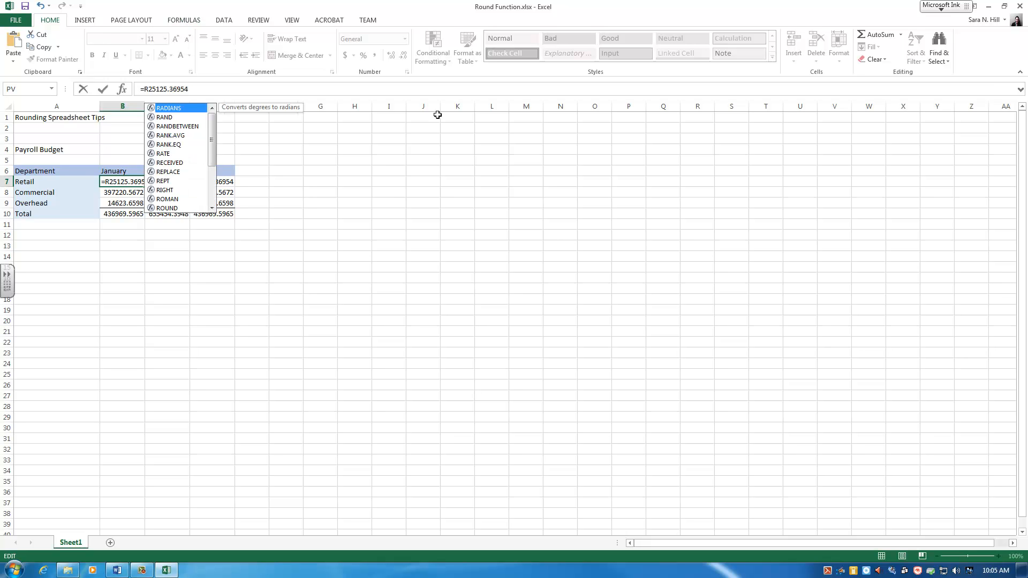
type("ound(")
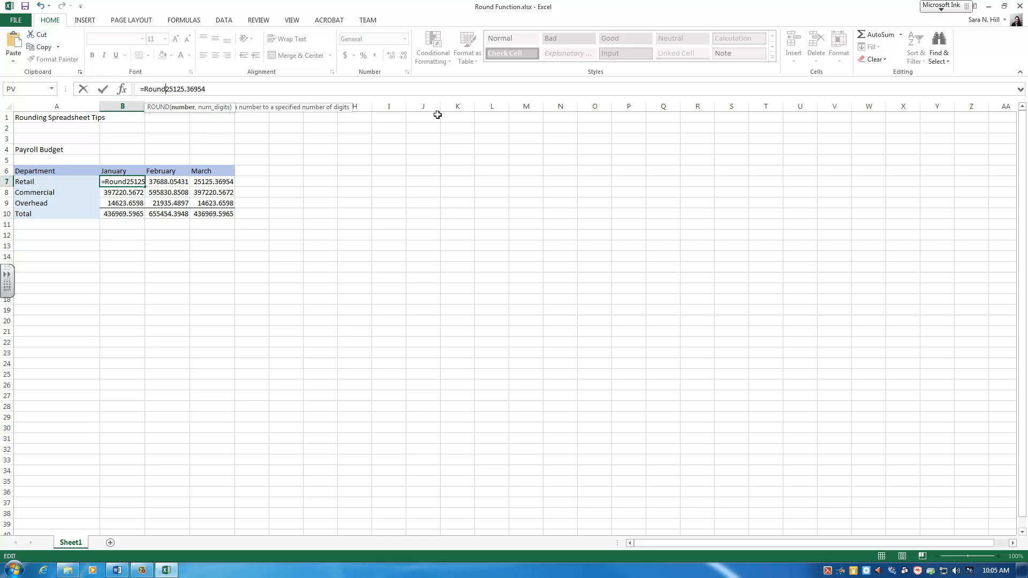
left_click(213, 89)
type(",")
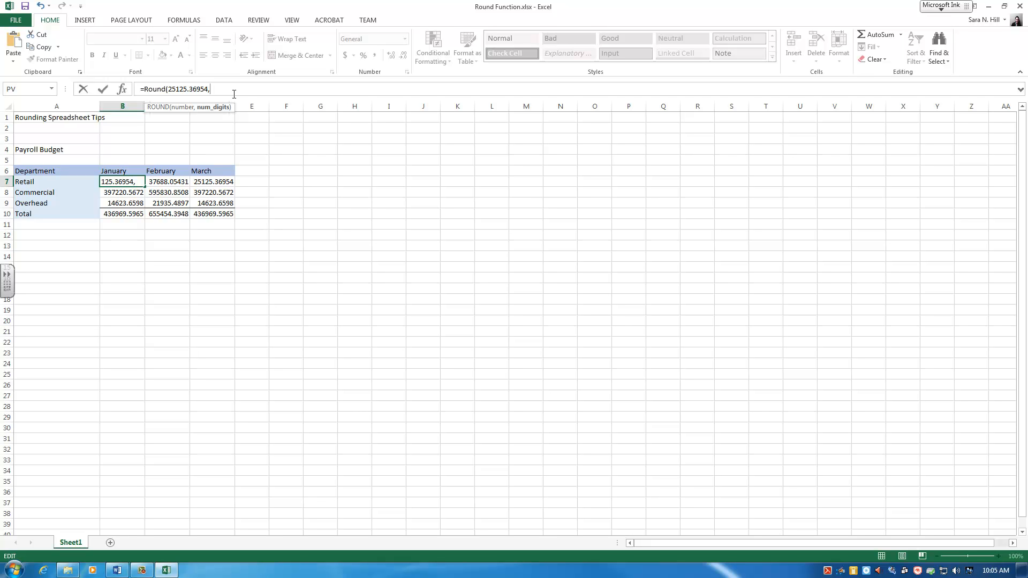
type("2")
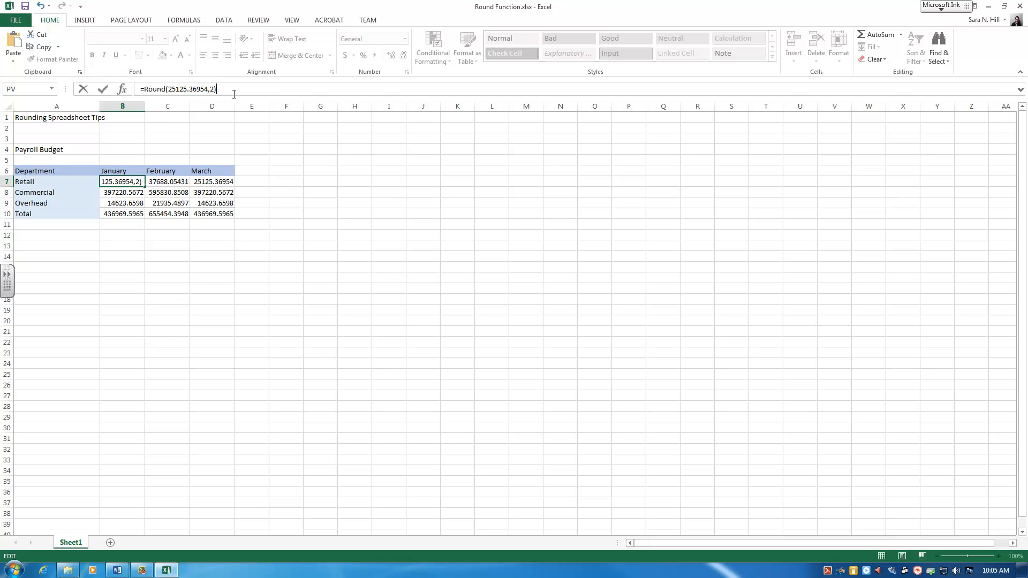
key("Return")
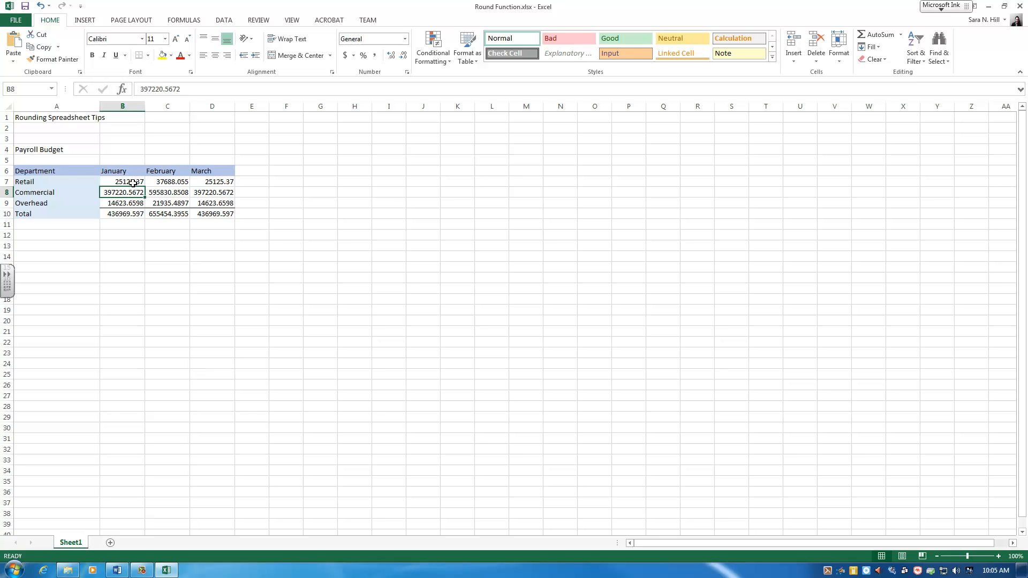
Wrap the February Retail formula in C7 in ROUND with 2 decimal places: =ROUND(B7/2*3,2).
left_click(167, 182)
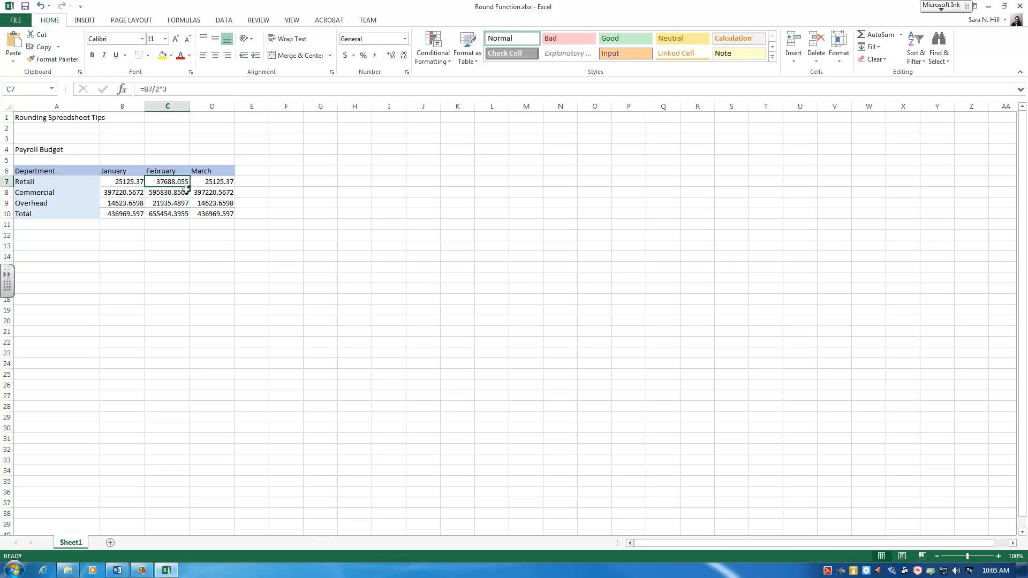
left_click(143, 90)
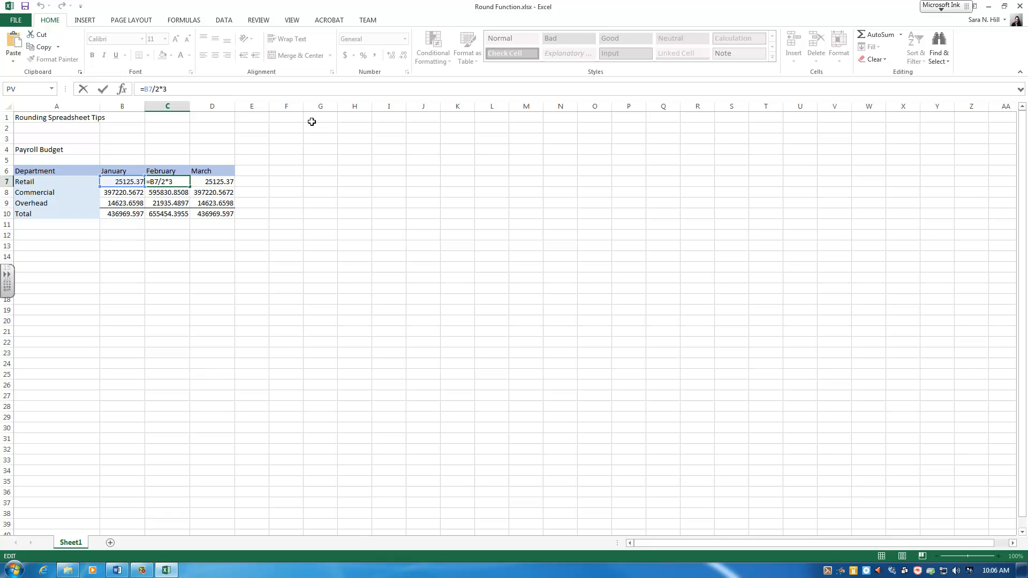
type("Roun")
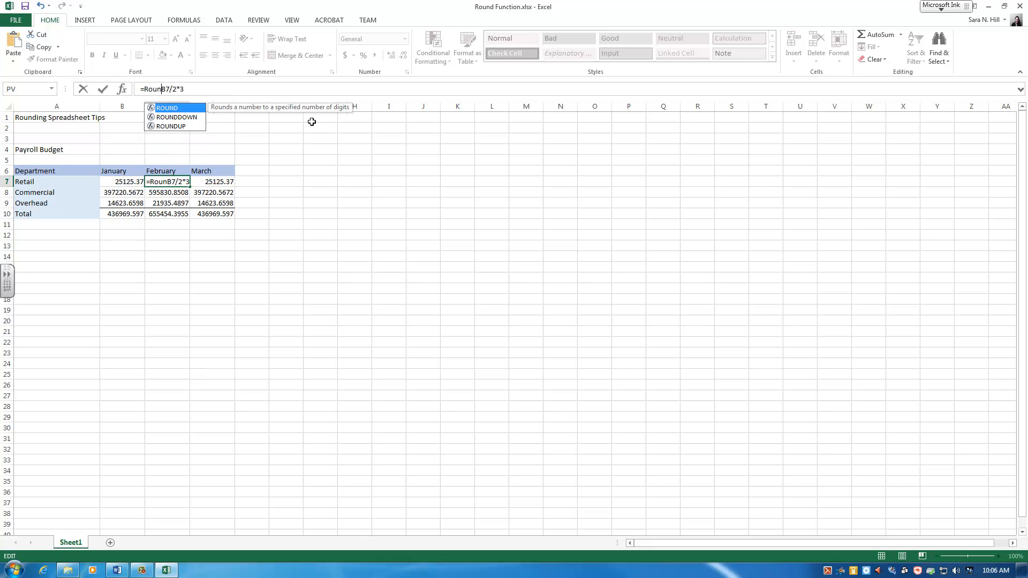
type("d(")
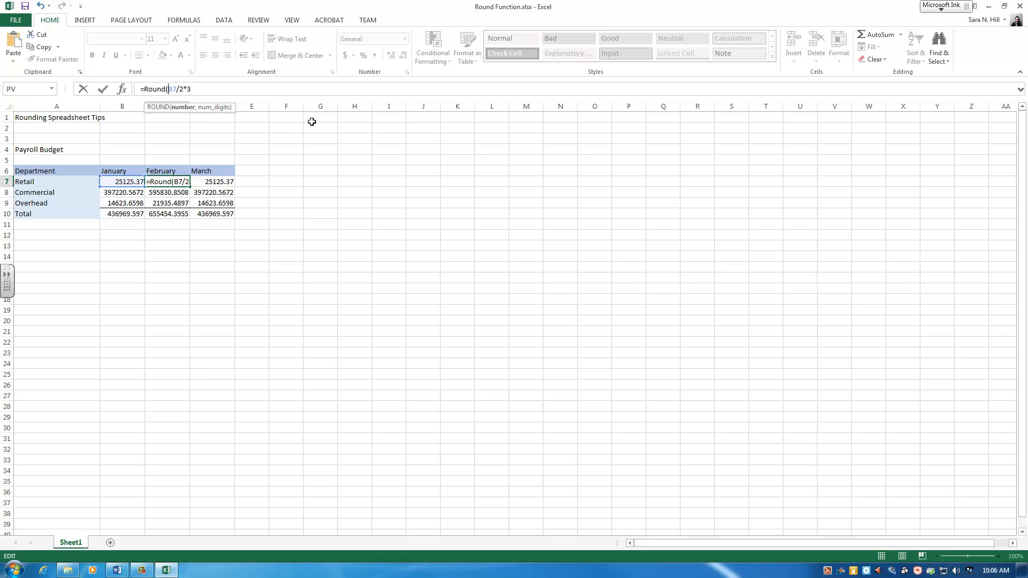
left_click(219, 93)
type(",2")
key("Return")
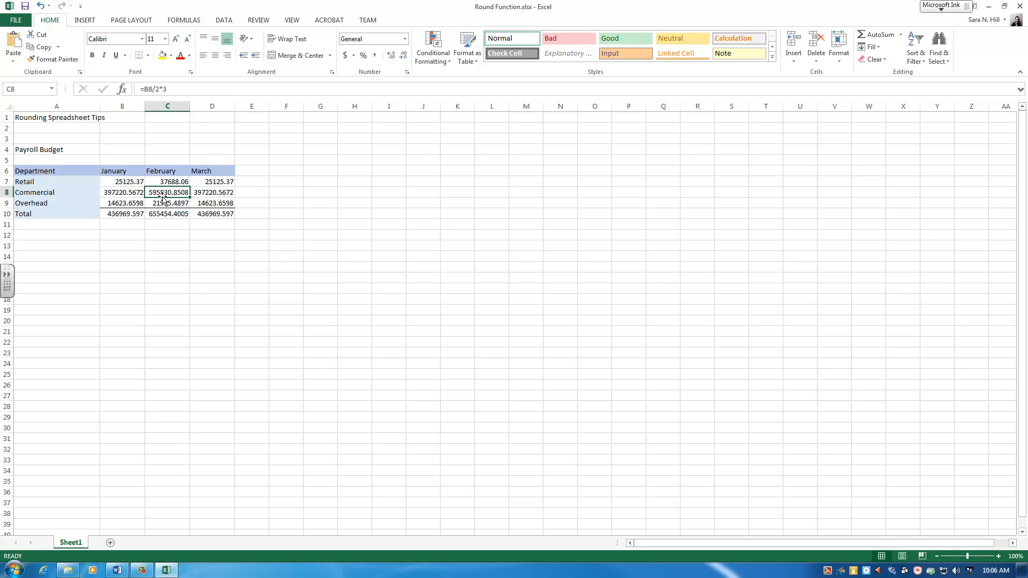
Round the January Commercial value in B8 to the nearest hundred with =ROUND(397220.5672,-2).
left_click(136, 194)
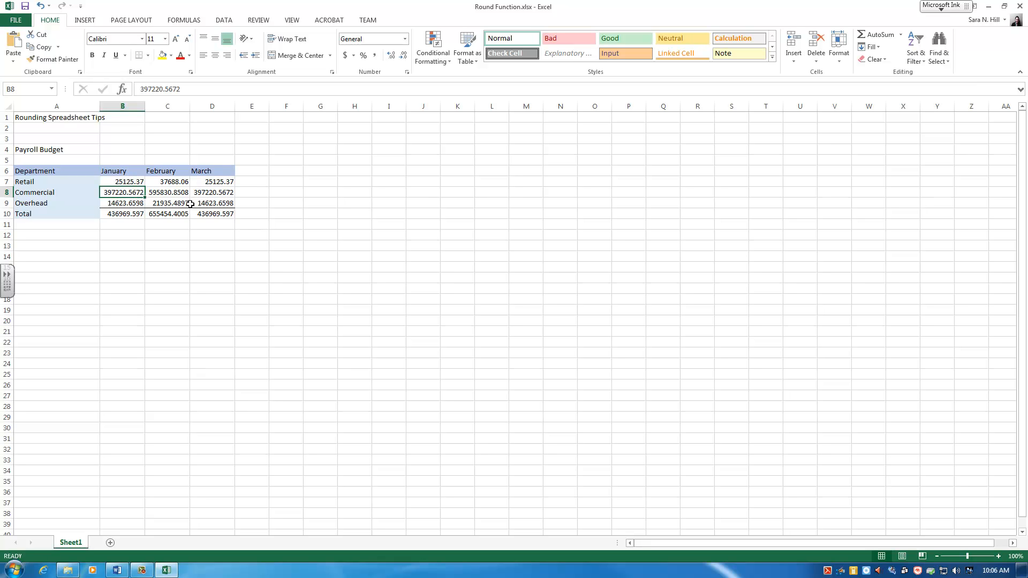
left_click(142, 88)
type("=")
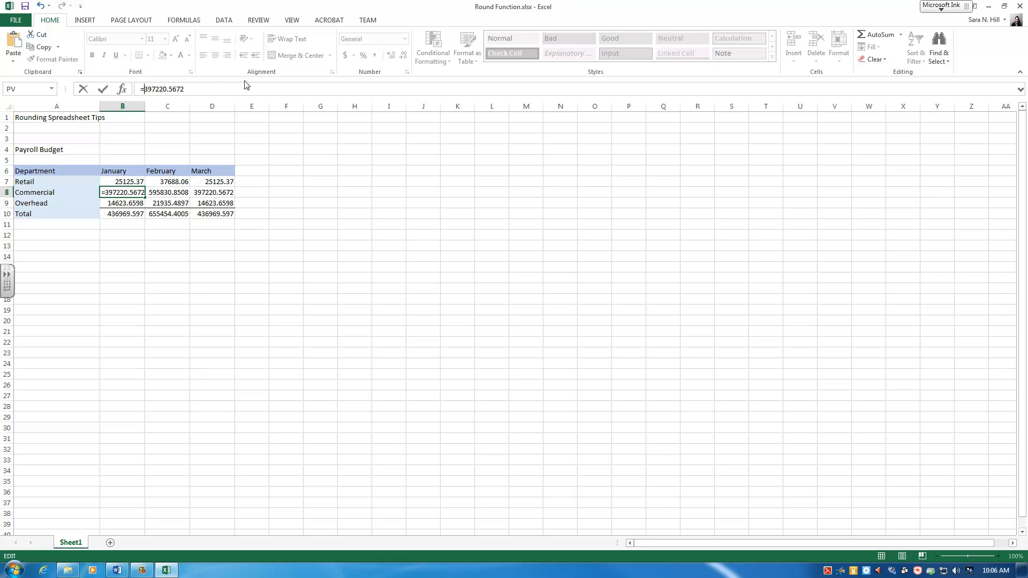
type("Round")
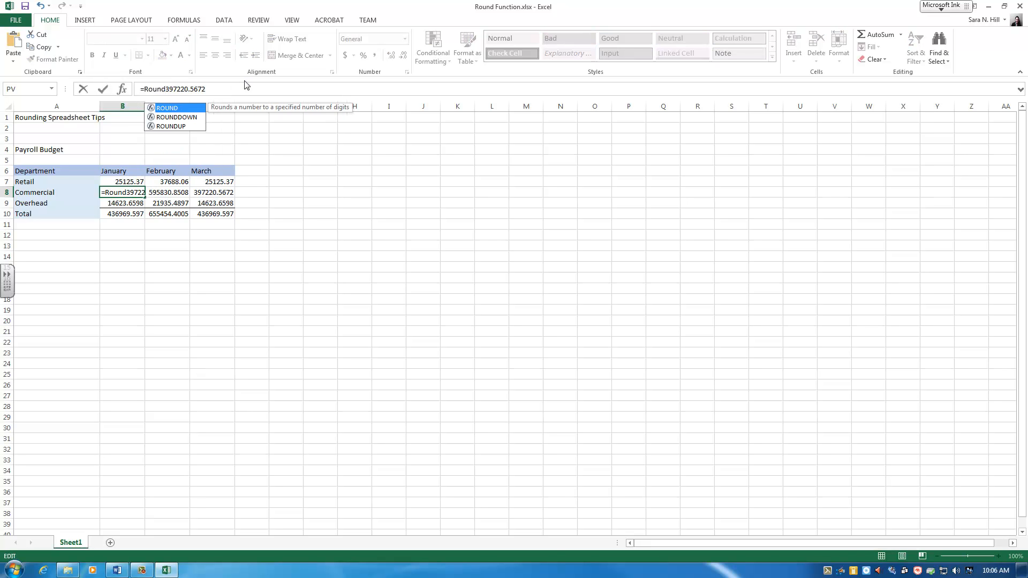
type("(")
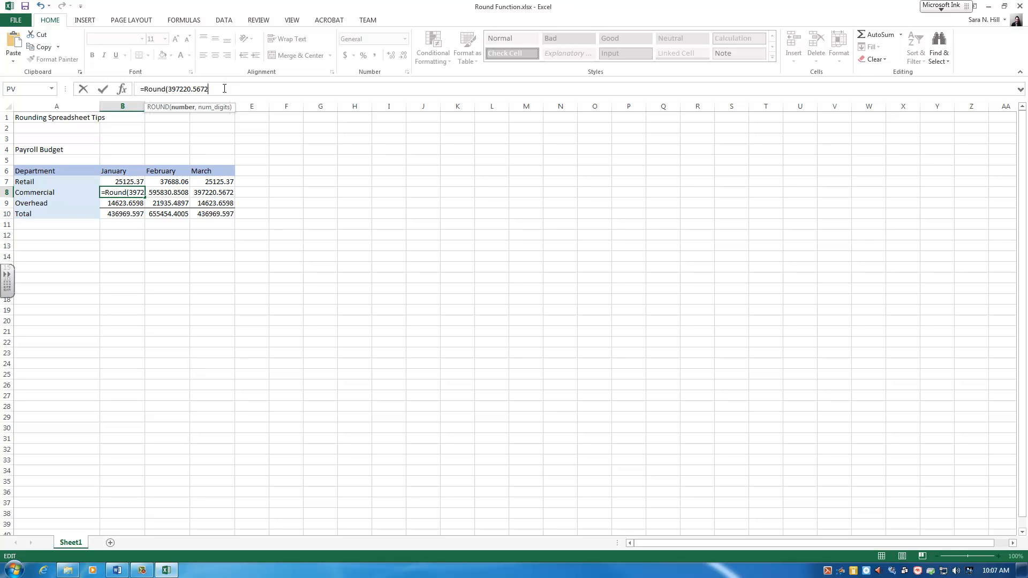
type(",-2")
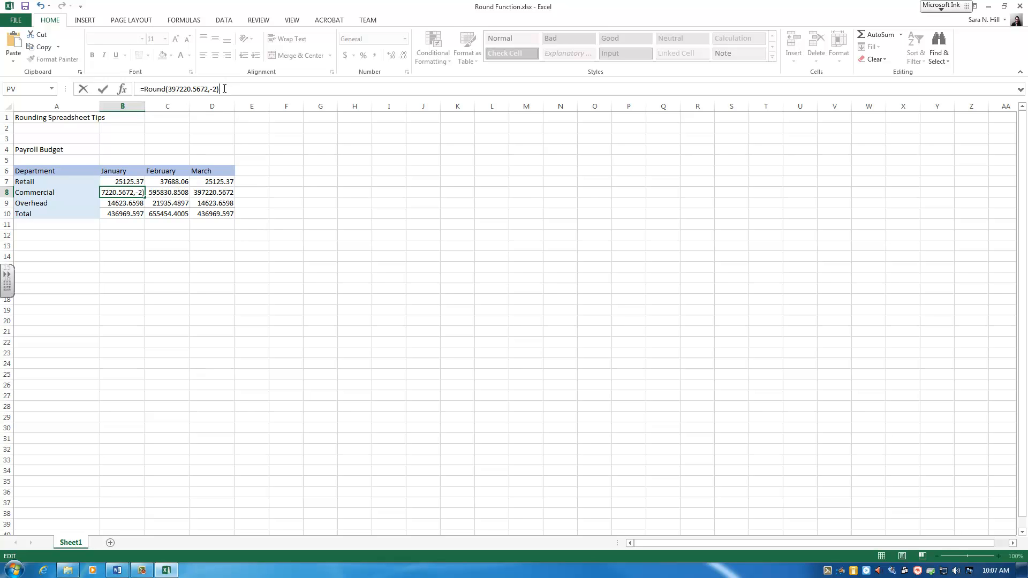
key("Return")
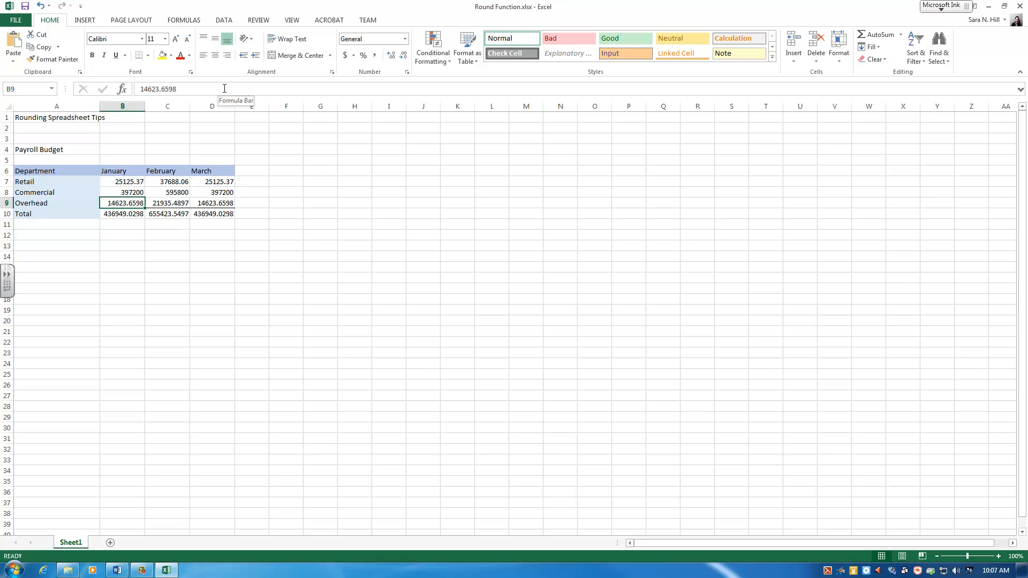
Change the number of digits in the January Commercial ROUND formula to -3 and review the edited formula.
left_click(133, 194)
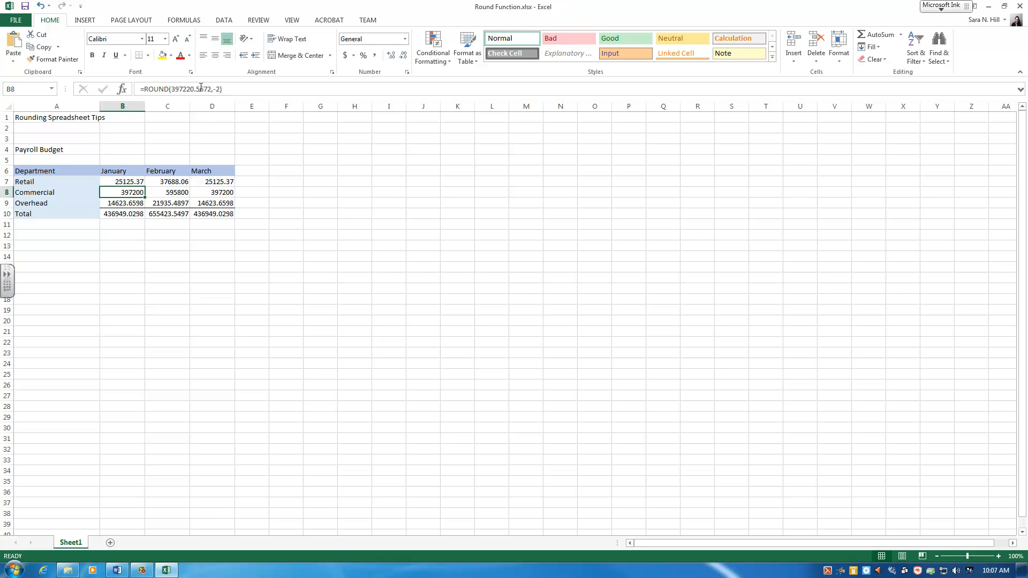
double_click(220, 89)
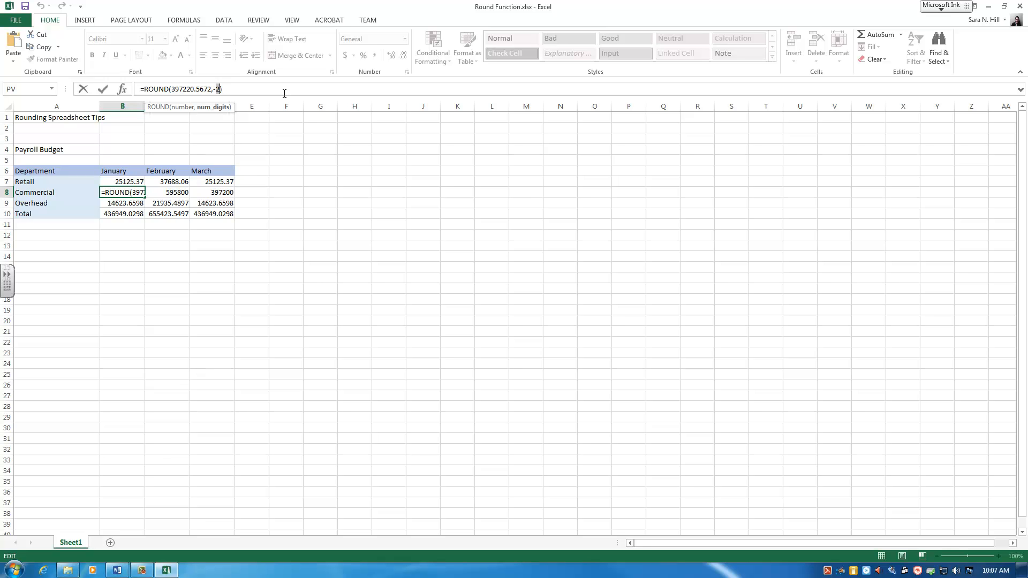
type("3")
key("Return")
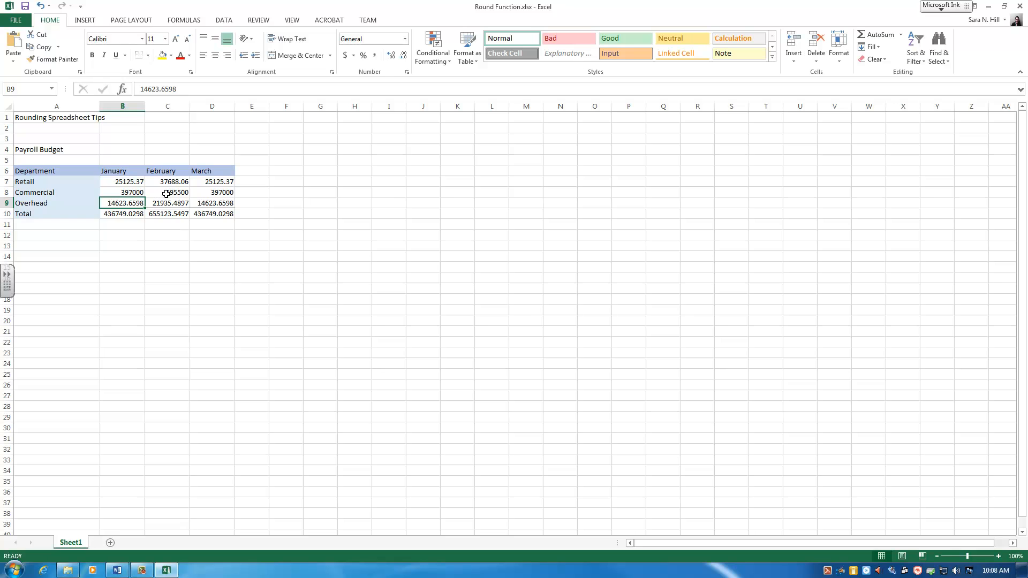
left_click(111, 196)
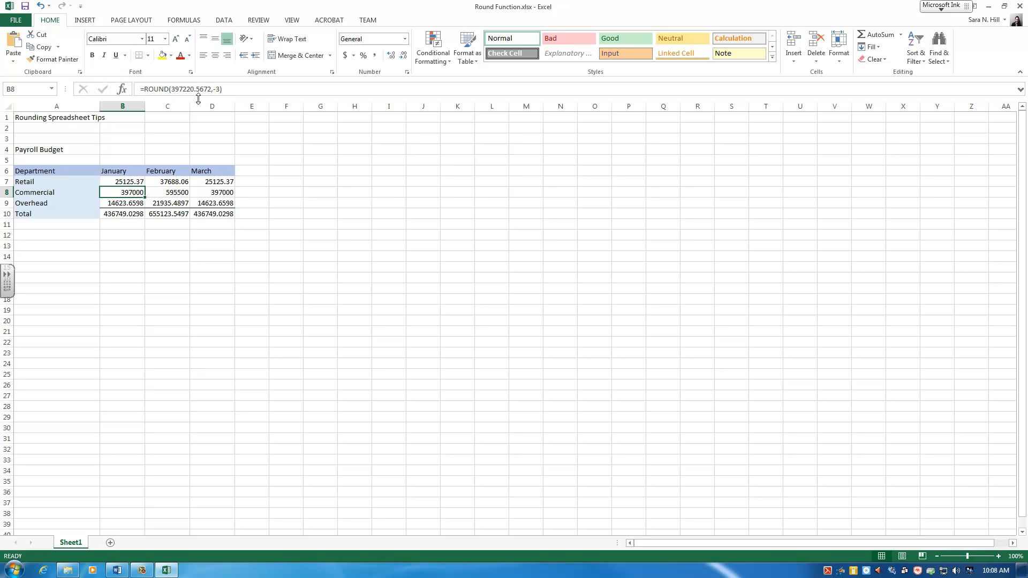
left_click(269, 192)
Start inserting a function in the January Overhead cell B9 and look through the Financial category for ROUND.
left_click(129, 203)
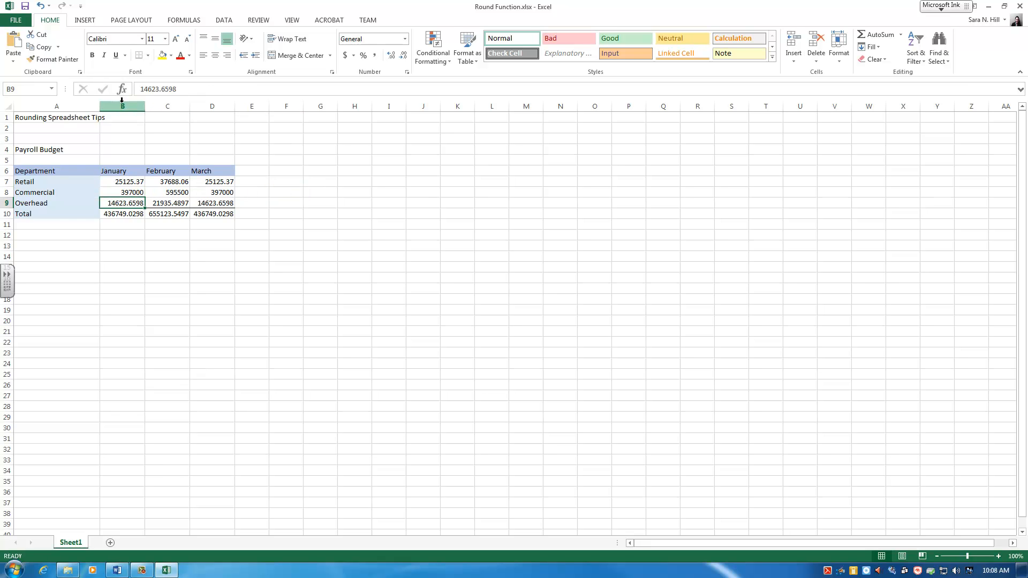
left_click(182, 21)
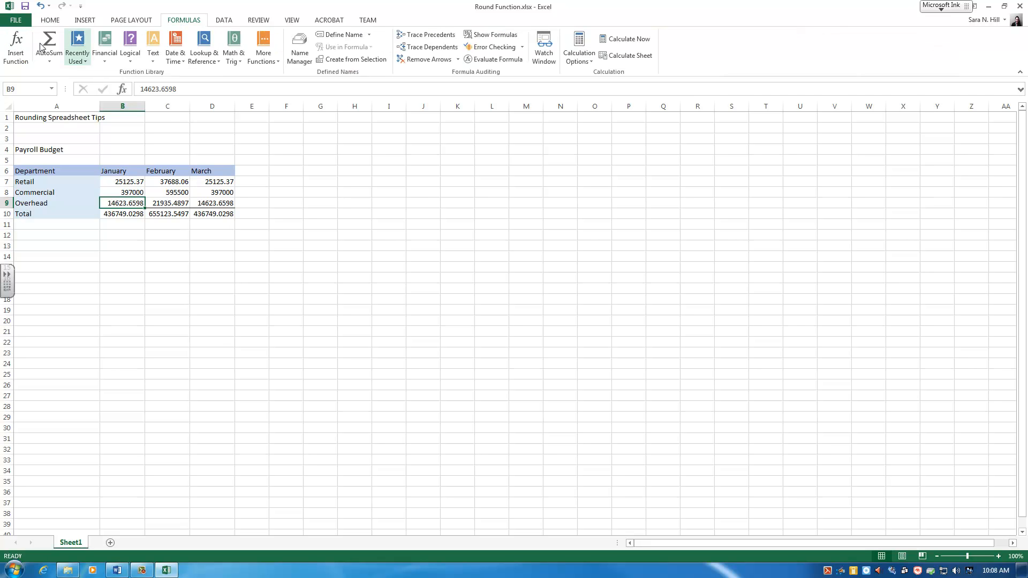
left_click(18, 52)
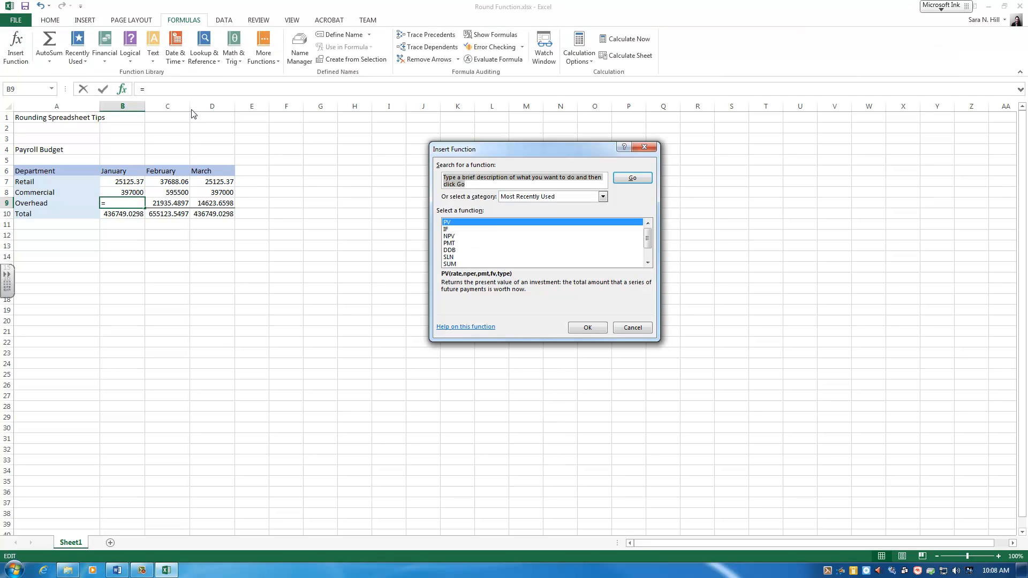
left_click(602, 197)
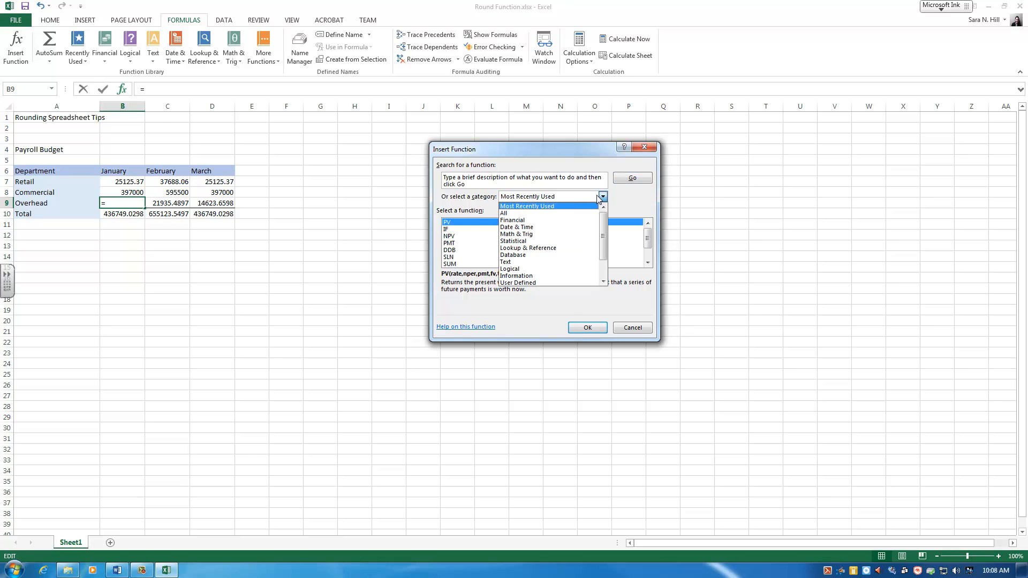
left_click(524, 220)
left_click(647, 262)
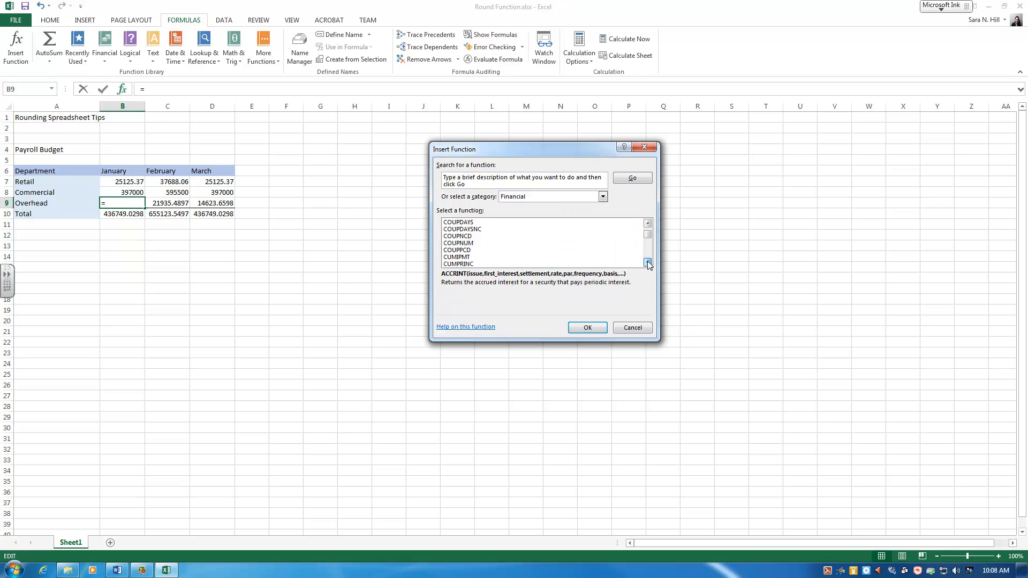
left_click(648, 263)
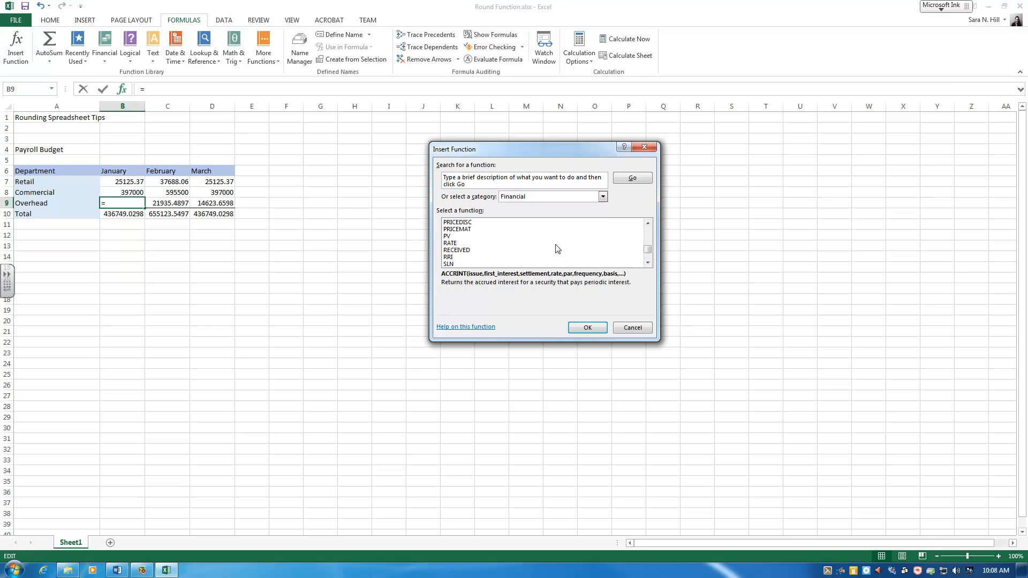
Find ROUND in the All function category and open its arguments for the January Overhead cell B9.
left_click(601, 196)
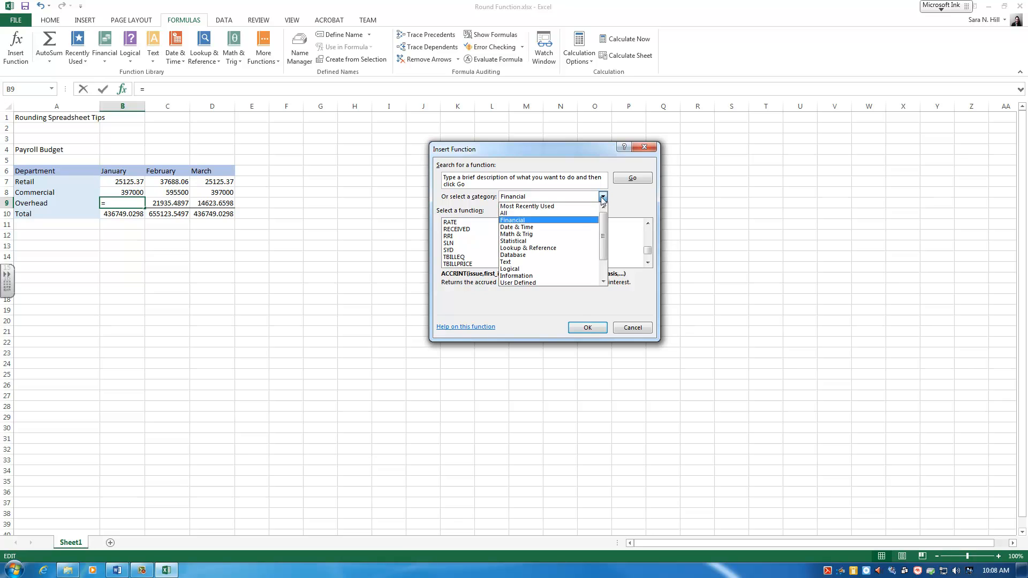
left_click(503, 213)
left_click_drag(648, 225, 647, 248)
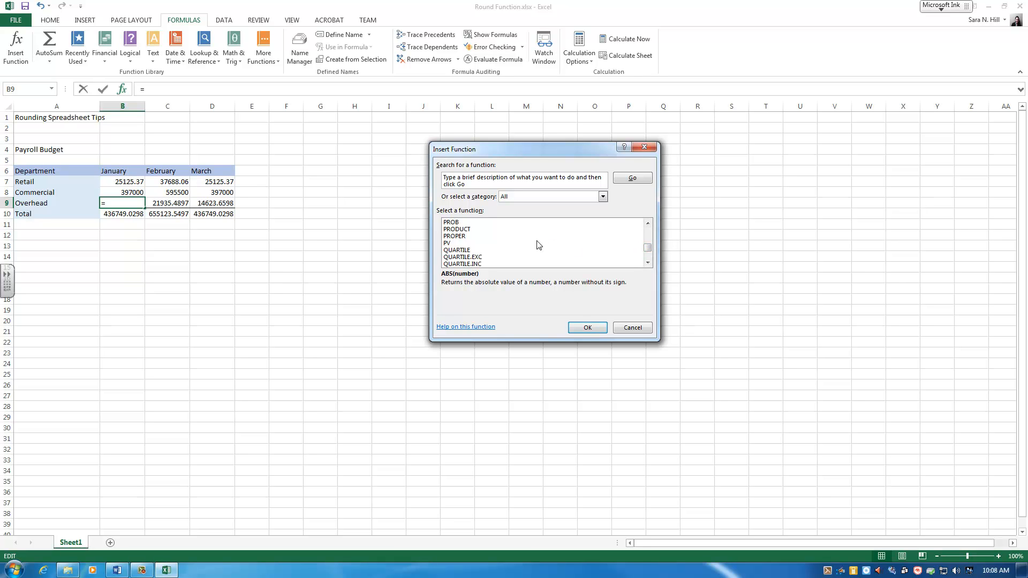
scroll(539, 245, "down", 2)
scroll(539, 244, "down", 3)
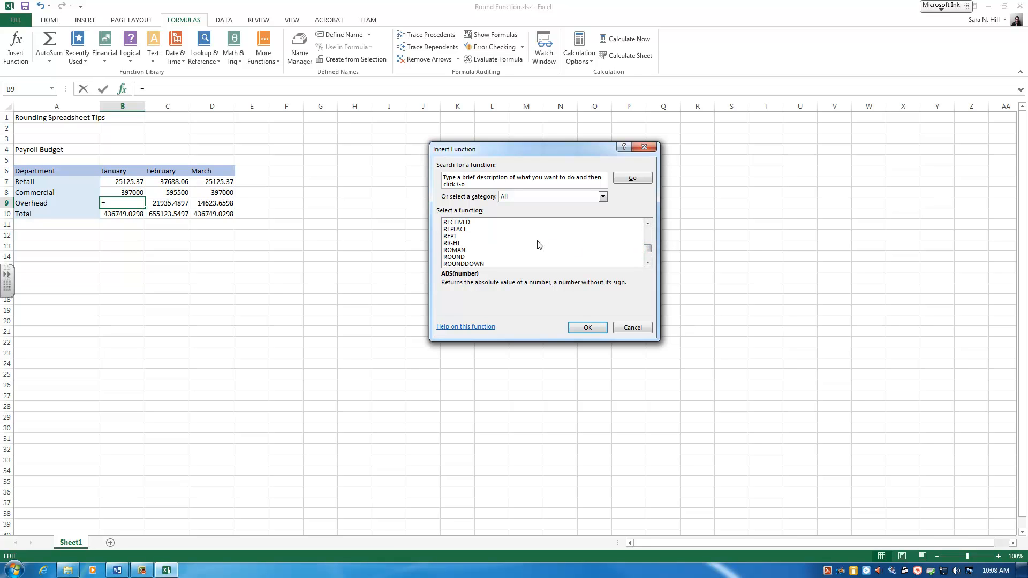
left_click(461, 258)
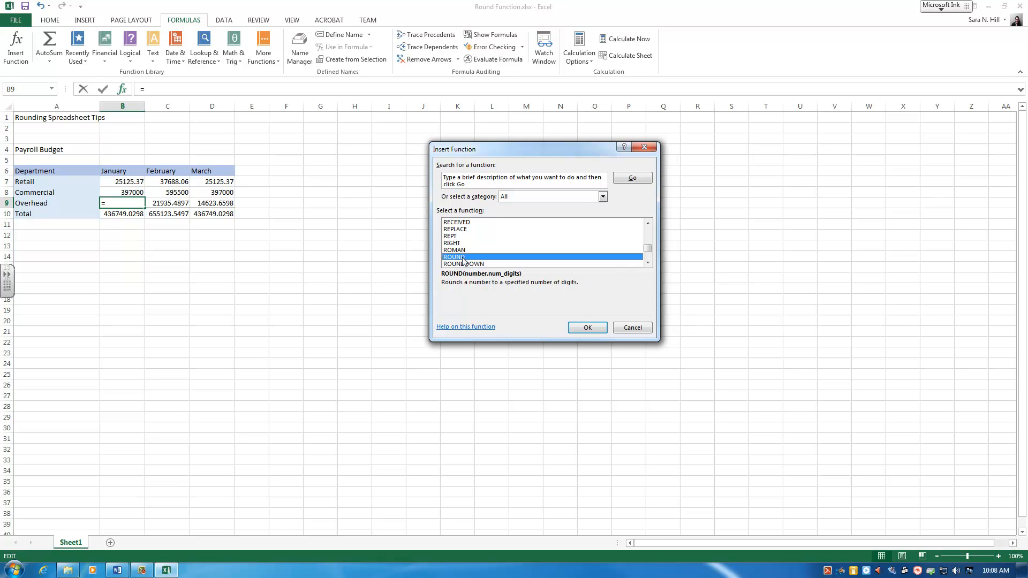
left_click(587, 328)
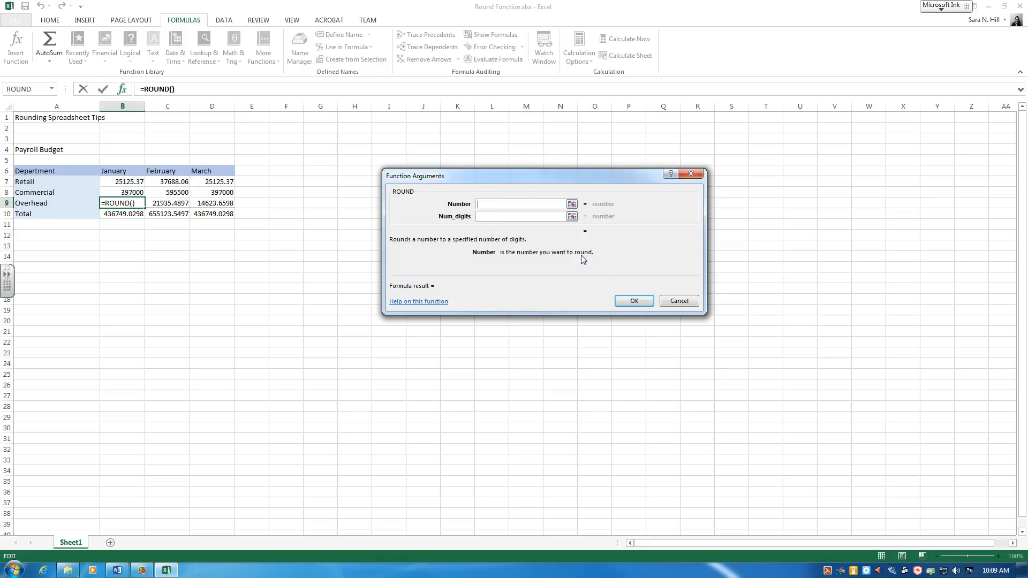
Try to accept the ROUND function in B9 with empty arguments, then cancel the cell edit.
left_click(634, 301)
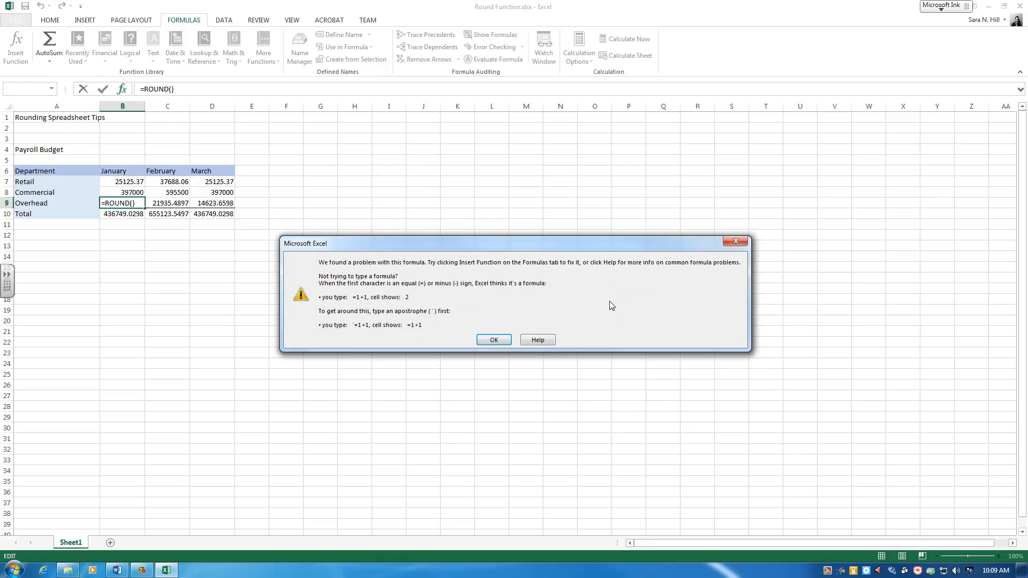
left_click(491, 340)
key("Escape")
left_click(238, 251)
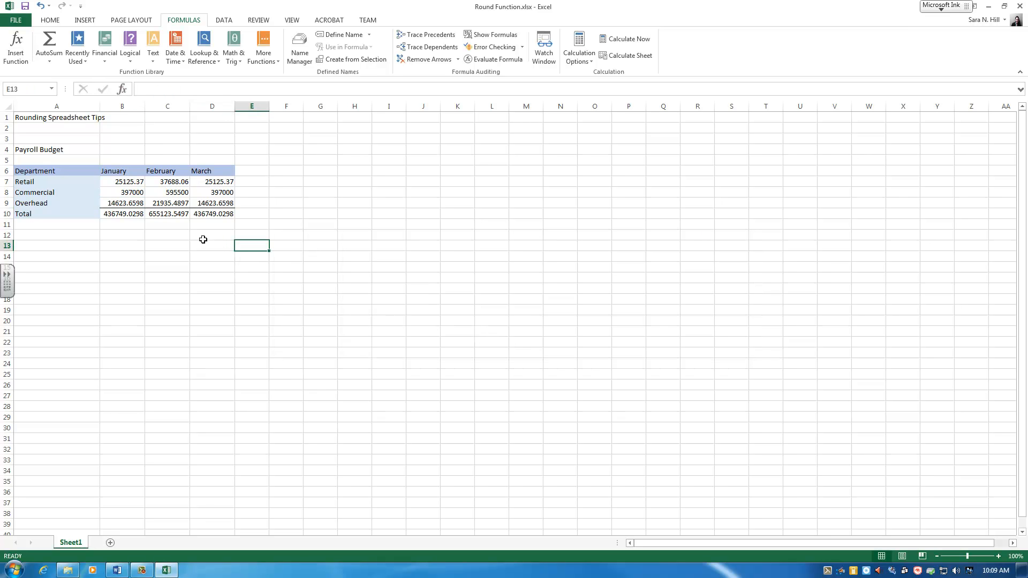